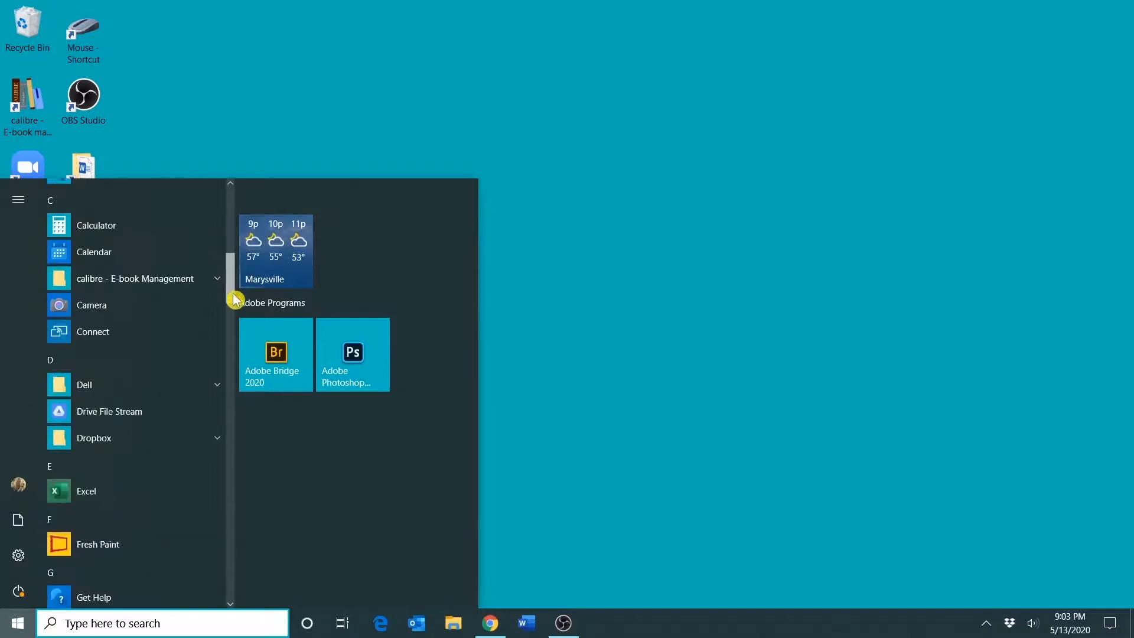
Start Excel and create a new blank workbook.
{"action": "left_click", "coordinate": [124, 426]}
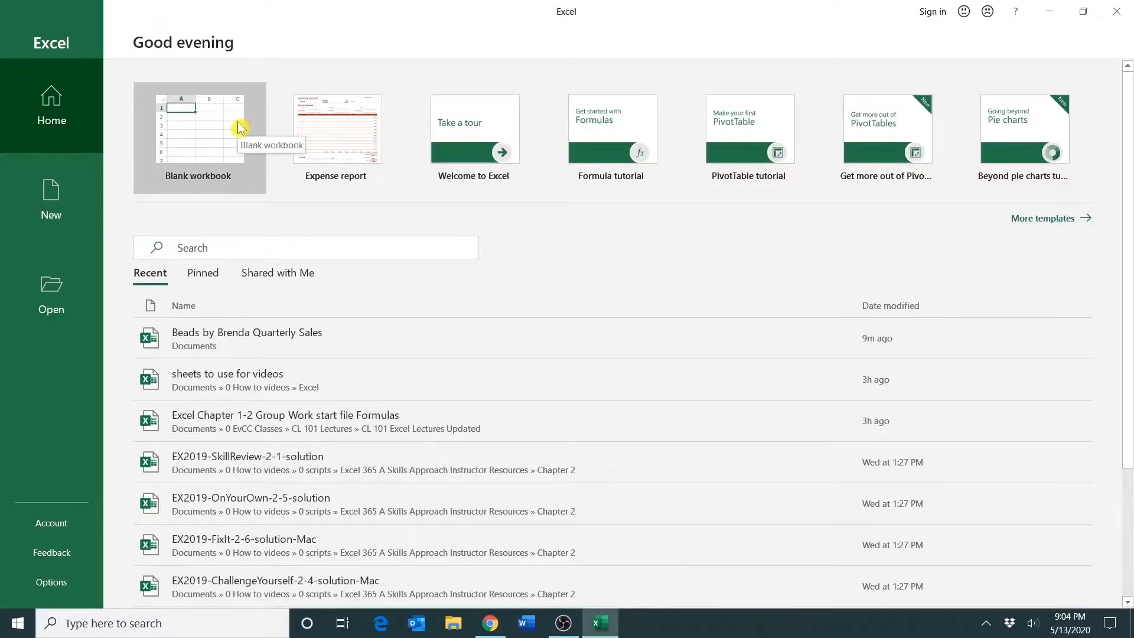
{"action": "left_click", "coordinate": [240, 128]}
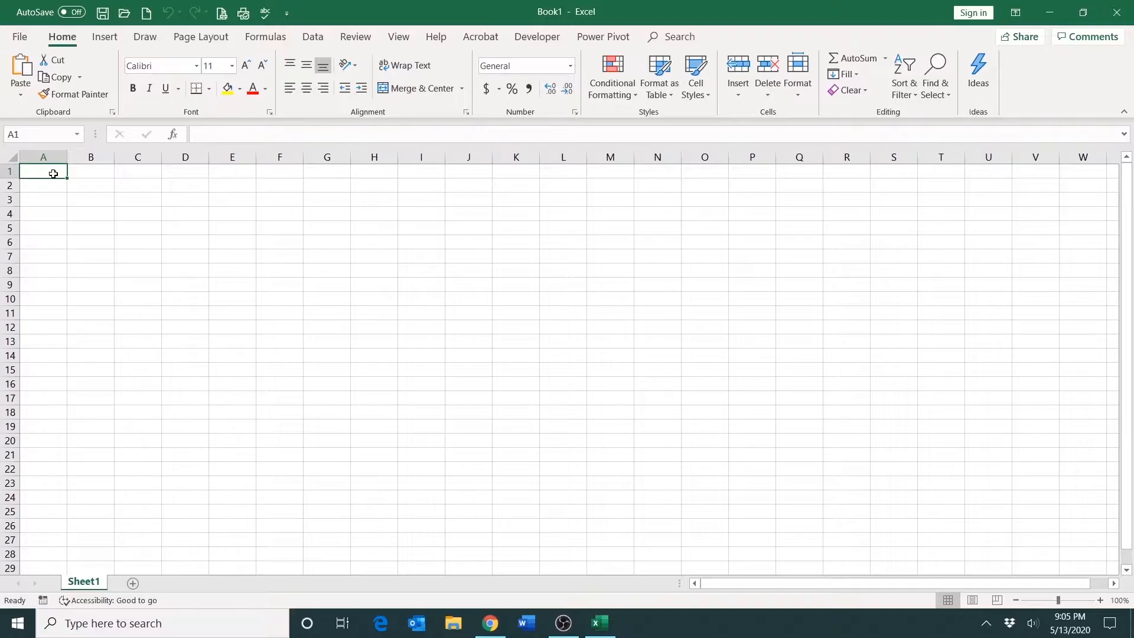
Switch to Chrome and arrange the YouTube video page side by side with the Excel workbook.
{"action": "left_click", "coordinate": [495, 625]}
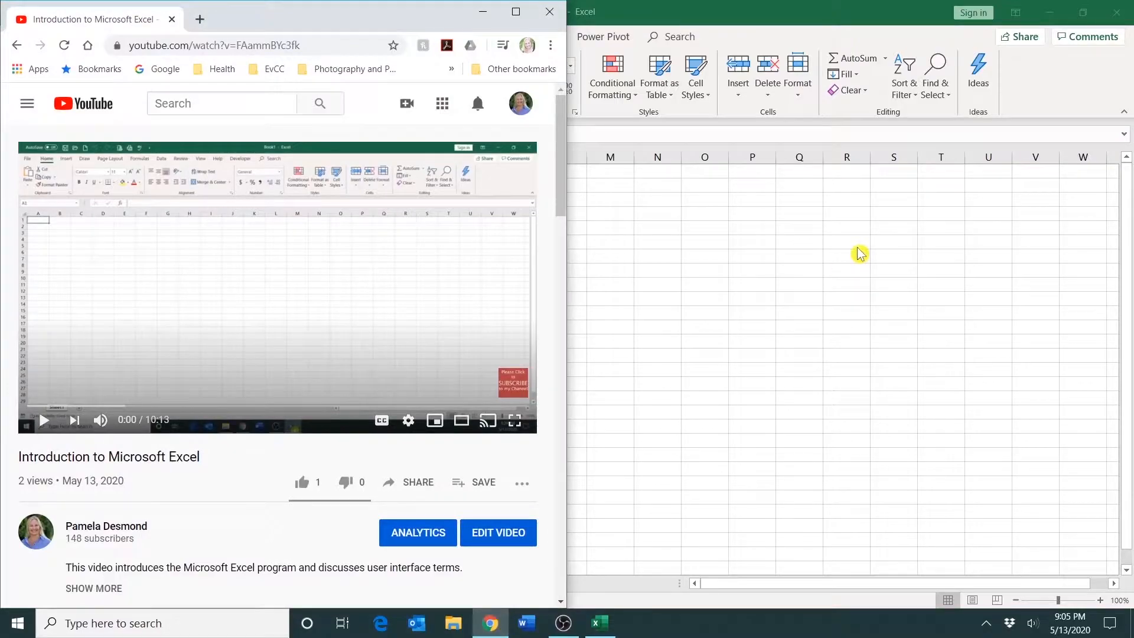
{"action": "left_click_drag", "start_coordinate": [424, 16], "coordinate": [1129, 211]}
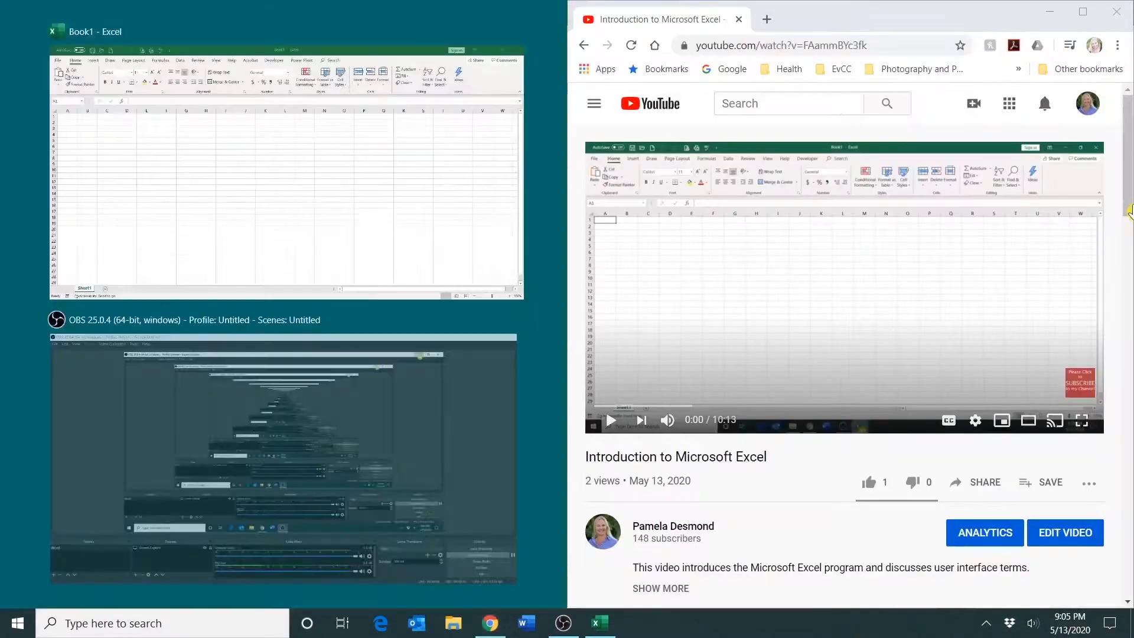
{"action": "left_click", "coordinate": [252, 194]}
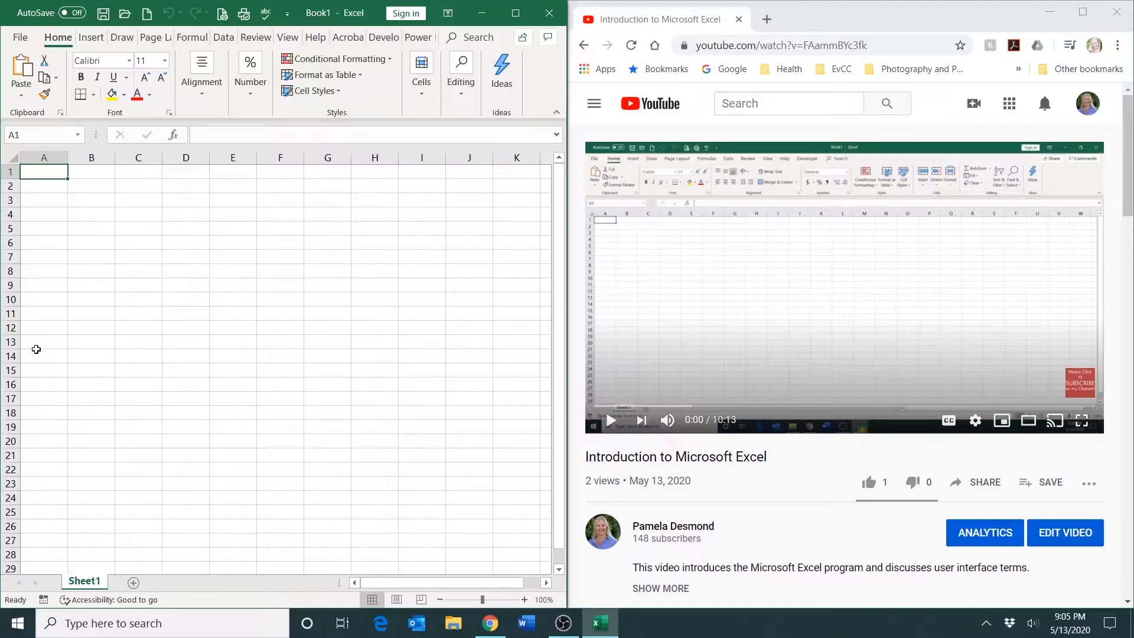
Minimize the browser window and maximize the Excel workbook.
{"action": "left_click", "coordinate": [1051, 14]}
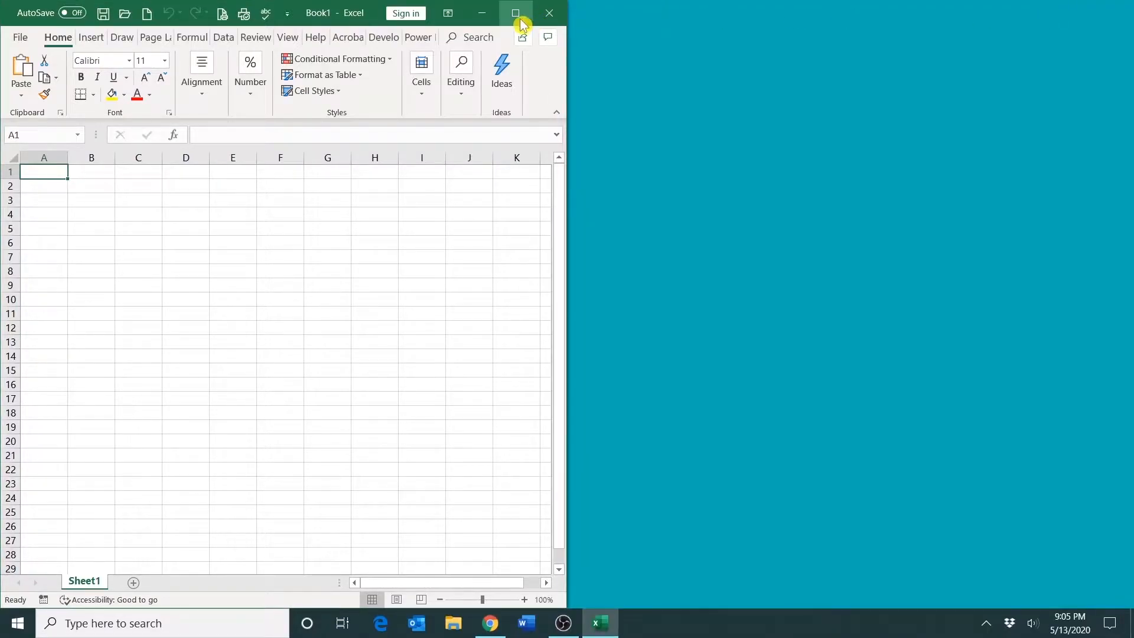
{"action": "left_click", "coordinate": [521, 20]}
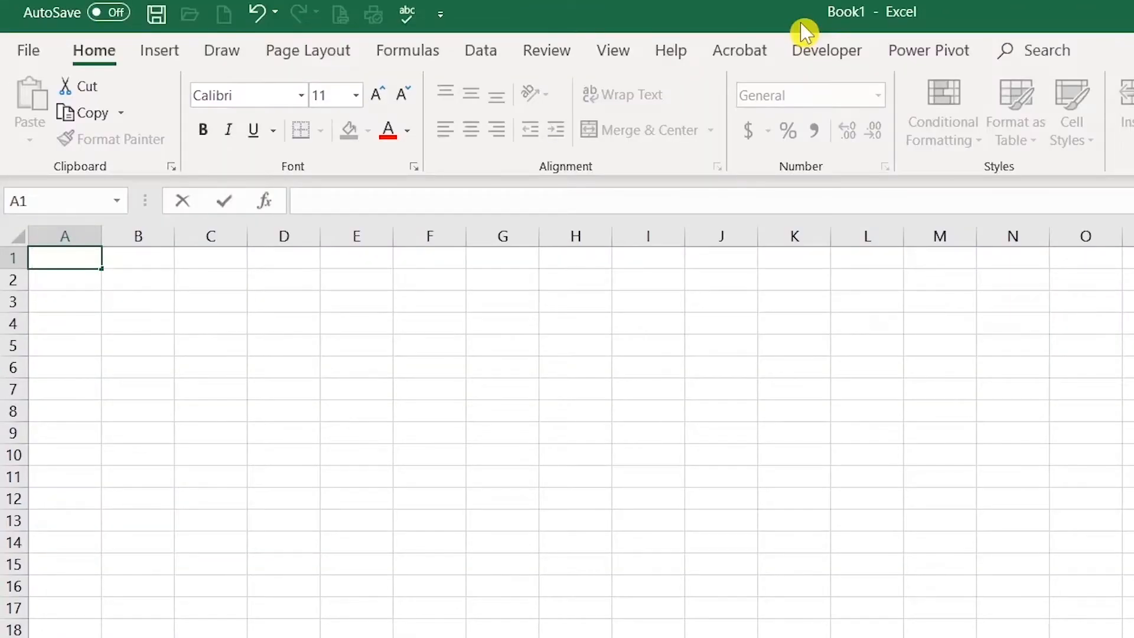
Enter the titles "Beads by Brenda" in A1 and "Quarterly Sales by State" in A2, with the date 13-May-20 in A3.
{"action": "type", "text": "Beads by Brenda"}
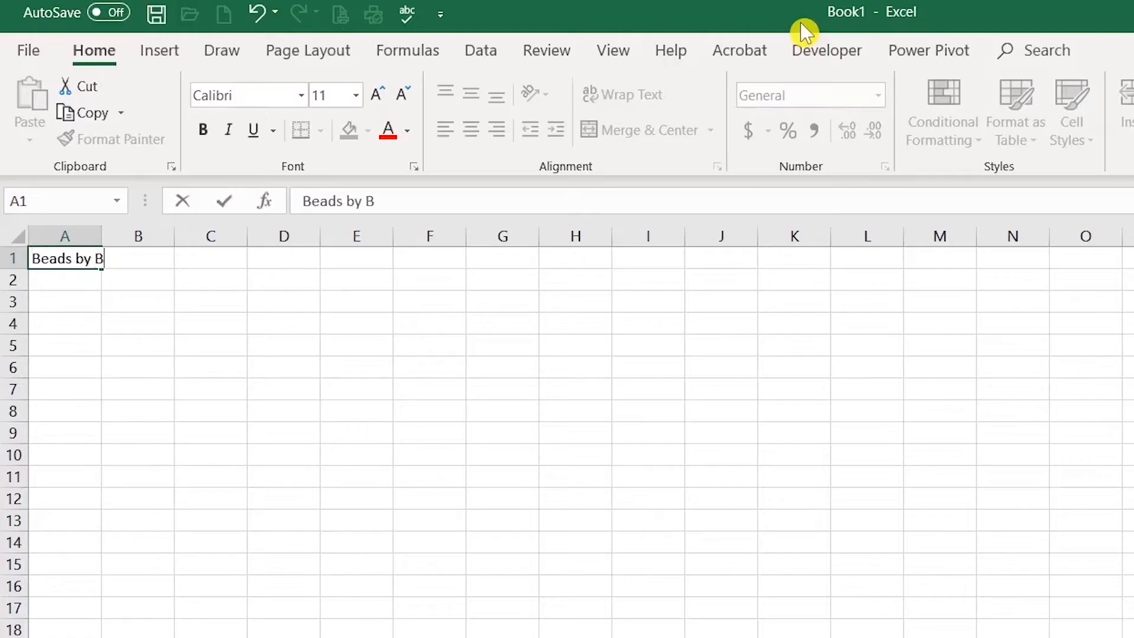
{"action": "key", "text": "Return"}
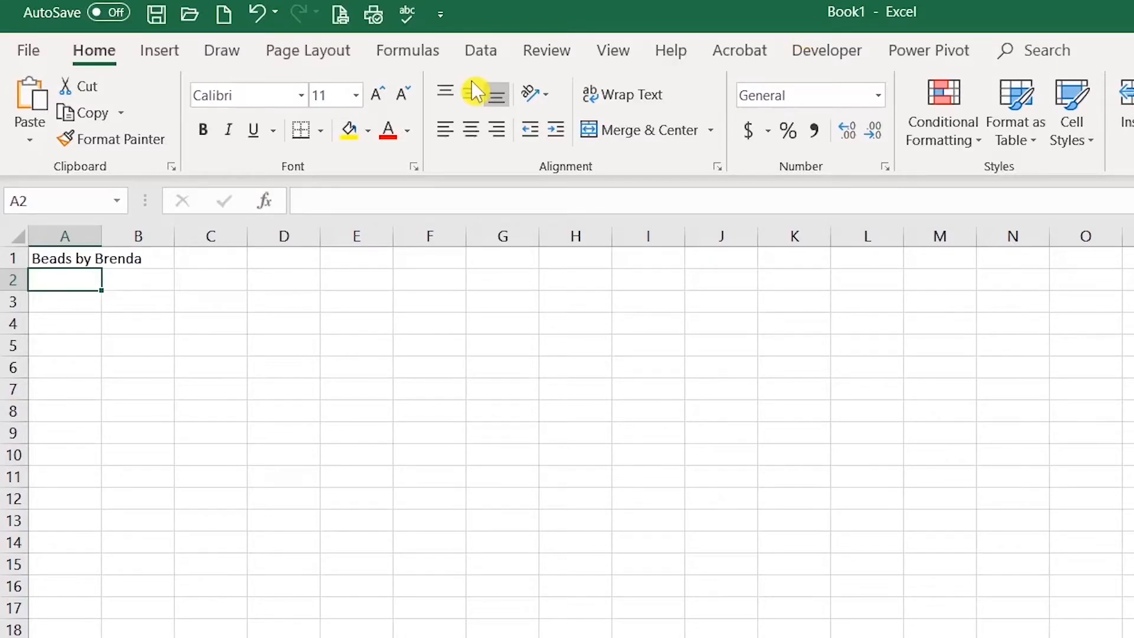
{"action": "type", "text": "Quarterly Sales by State"}
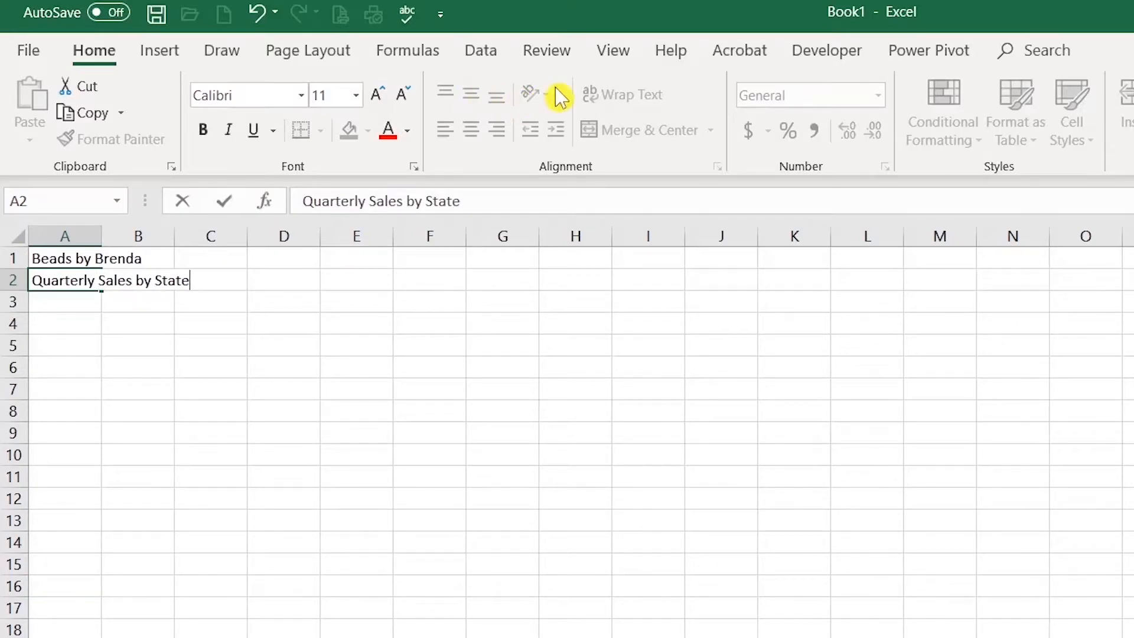
{"action": "left_click", "coordinate": [224, 204]}
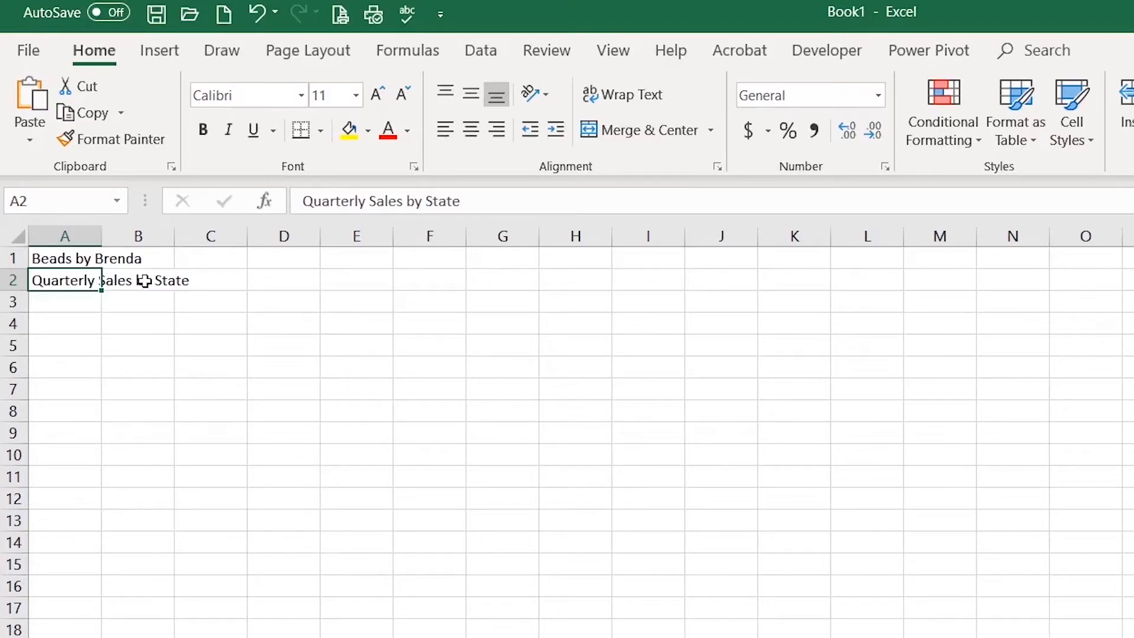
{"action": "key", "text": "Down"}
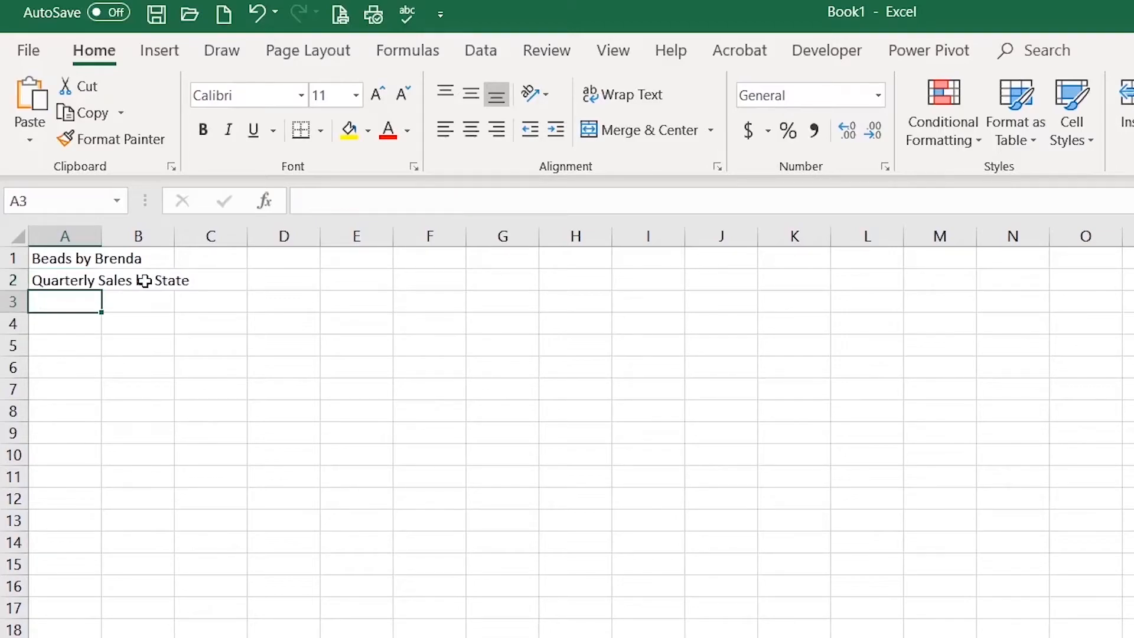
{"action": "type", "text": "May-20"}
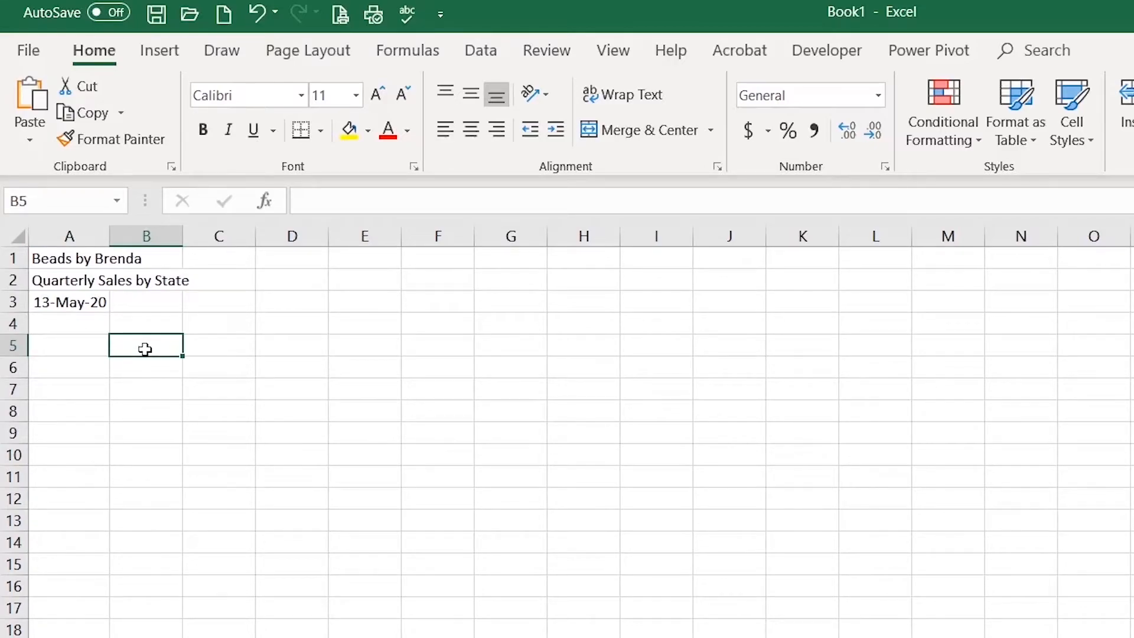
Enter the column headings 1st Quarter, 2nd Quarter, 3rd Quarter, 4th Quarter and Totals in cells B5 through F5.
{"action": "type", "text": "1st Quarter"}
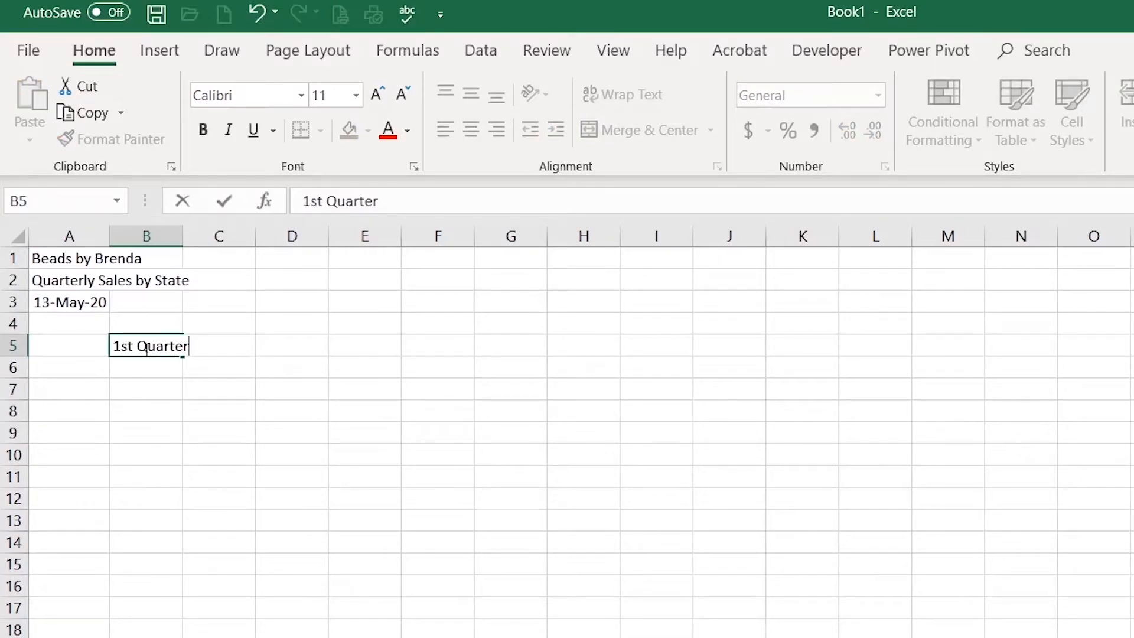
{"action": "key", "text": "Tab"}
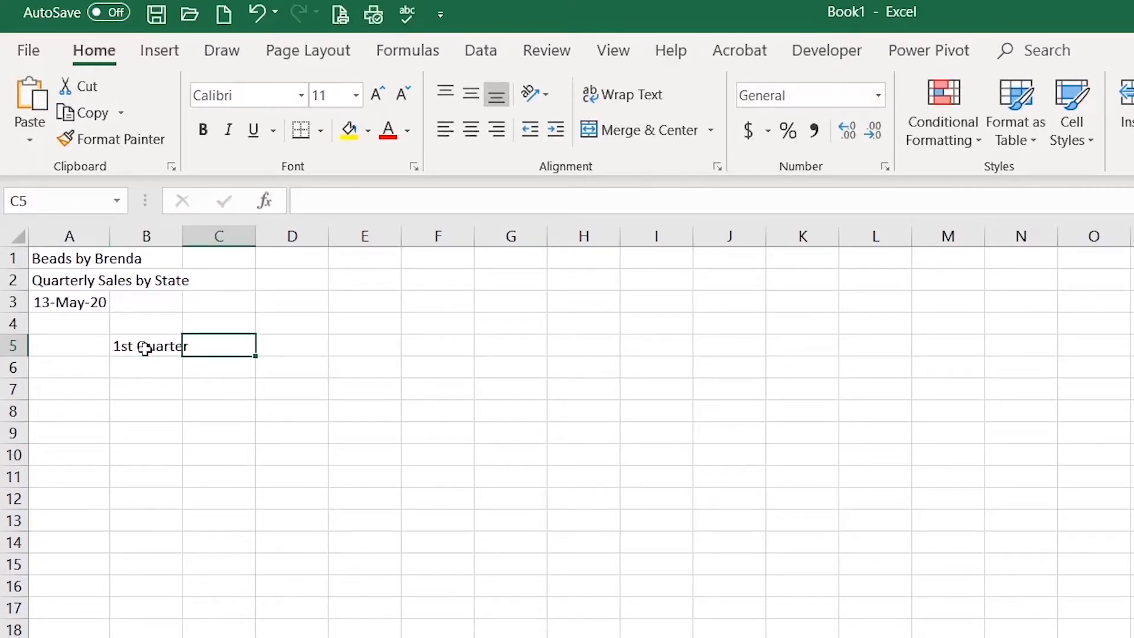
{"action": "type", "text": "2nd Quarter"}
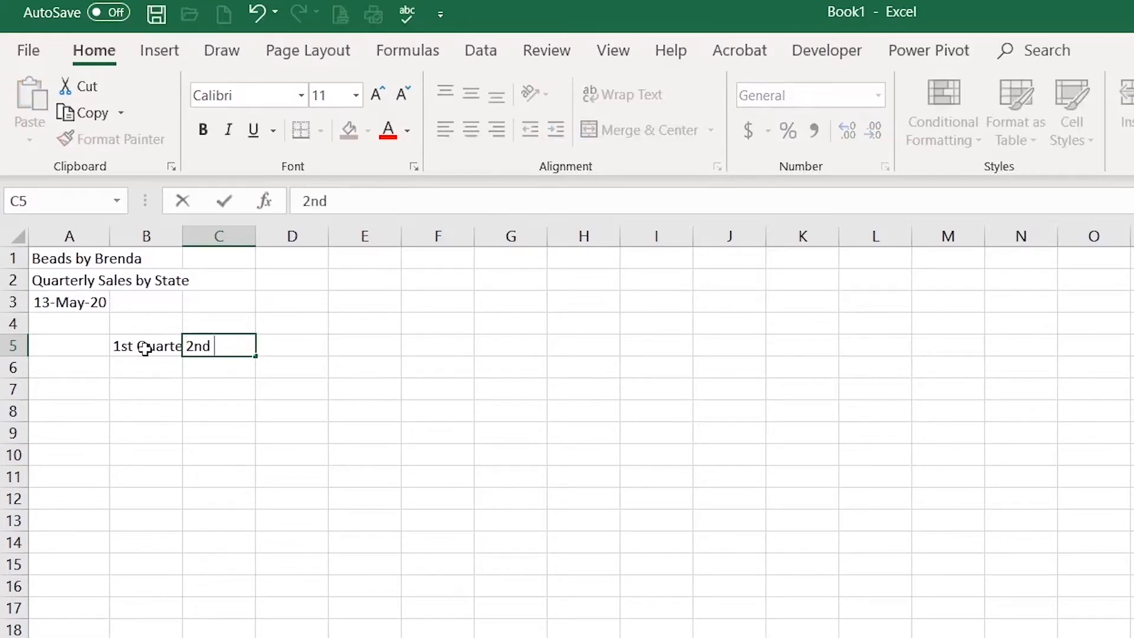
{"action": "key", "text": "Tab"}
{"action": "type", "text": "3rd Quarter"}
{"action": "key", "text": "Tab"}
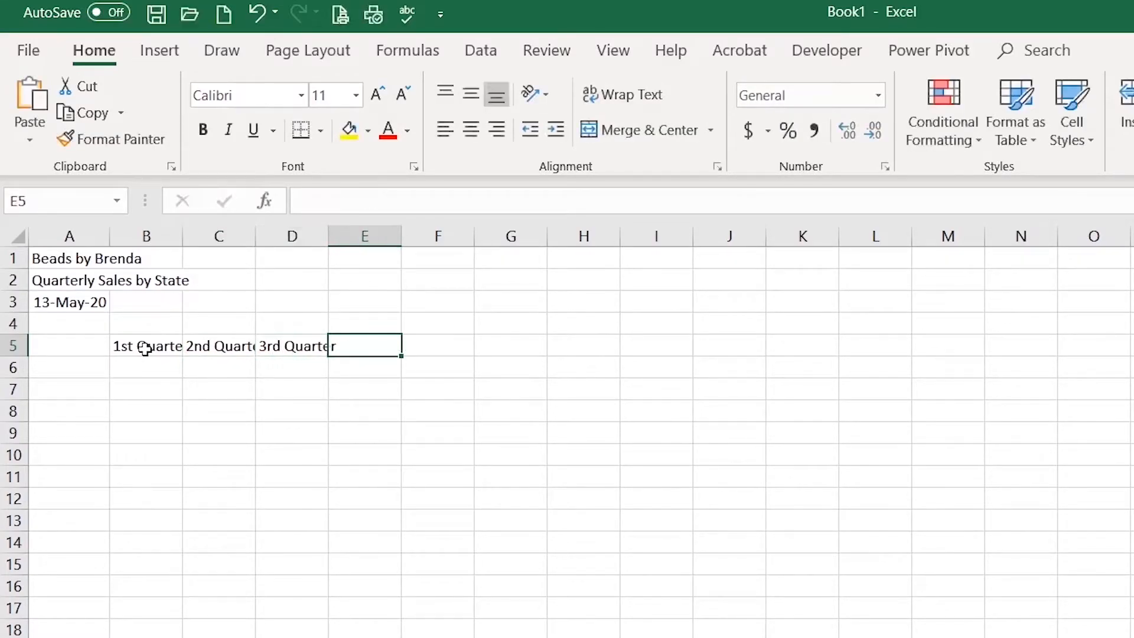
{"action": "type", "text": "4th Quarter"}
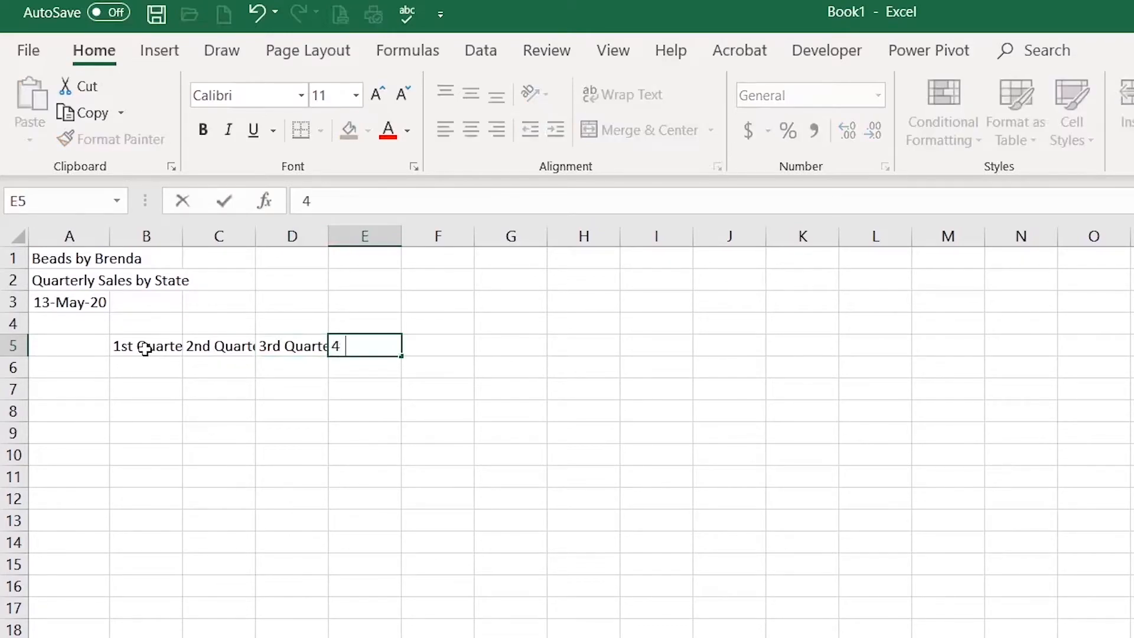
{"action": "key", "text": "Tab"}
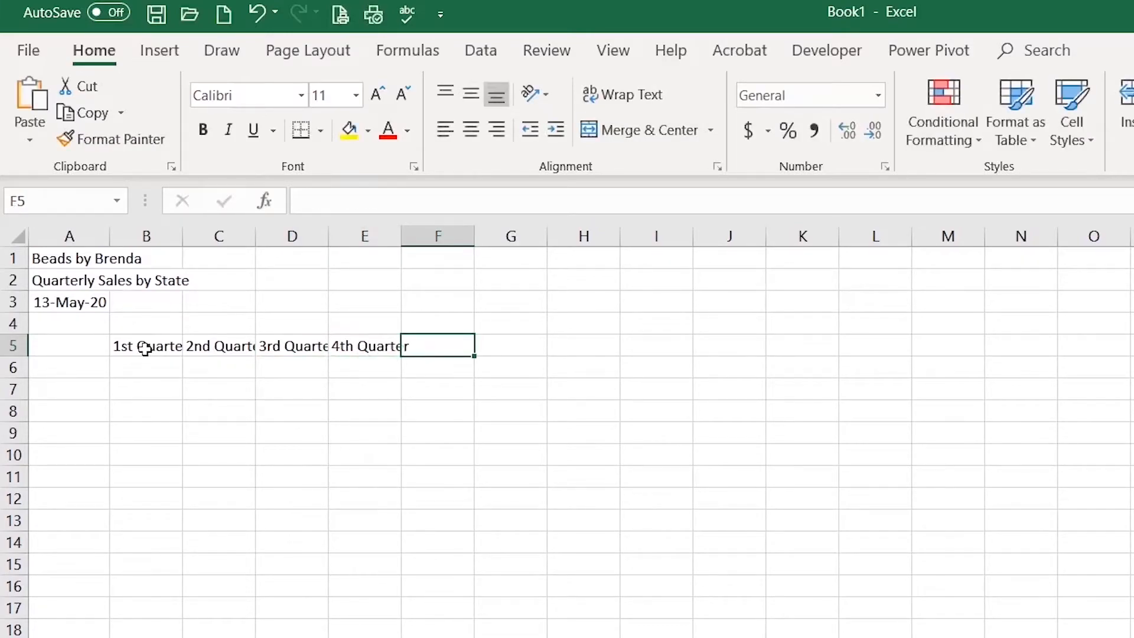
{"action": "type", "text": "Totals"}
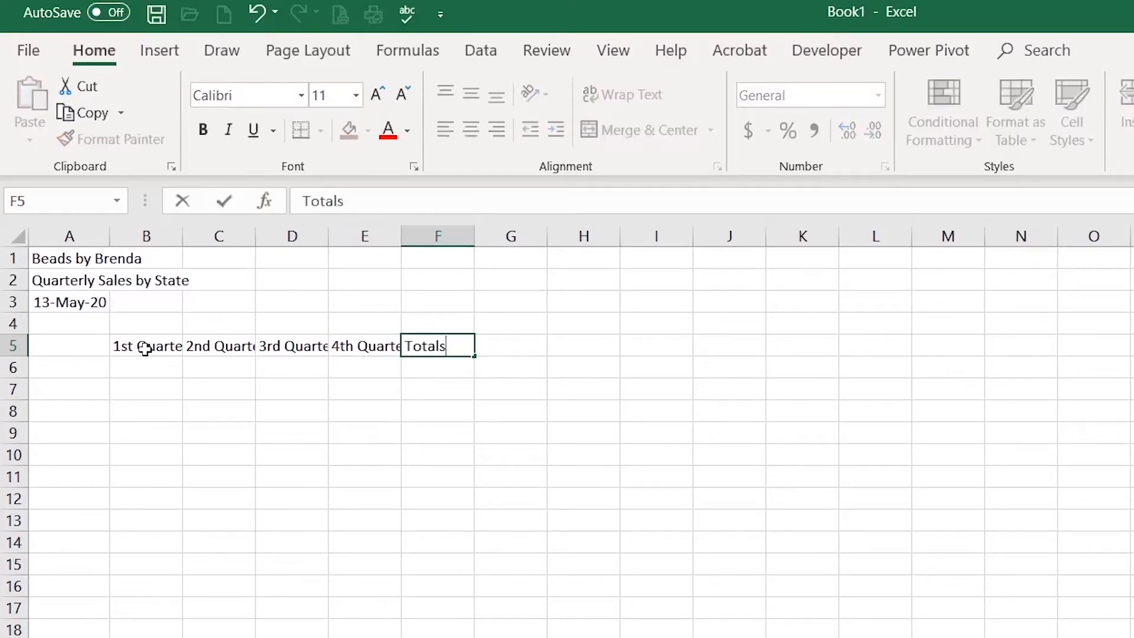
{"action": "key", "text": "Return"}
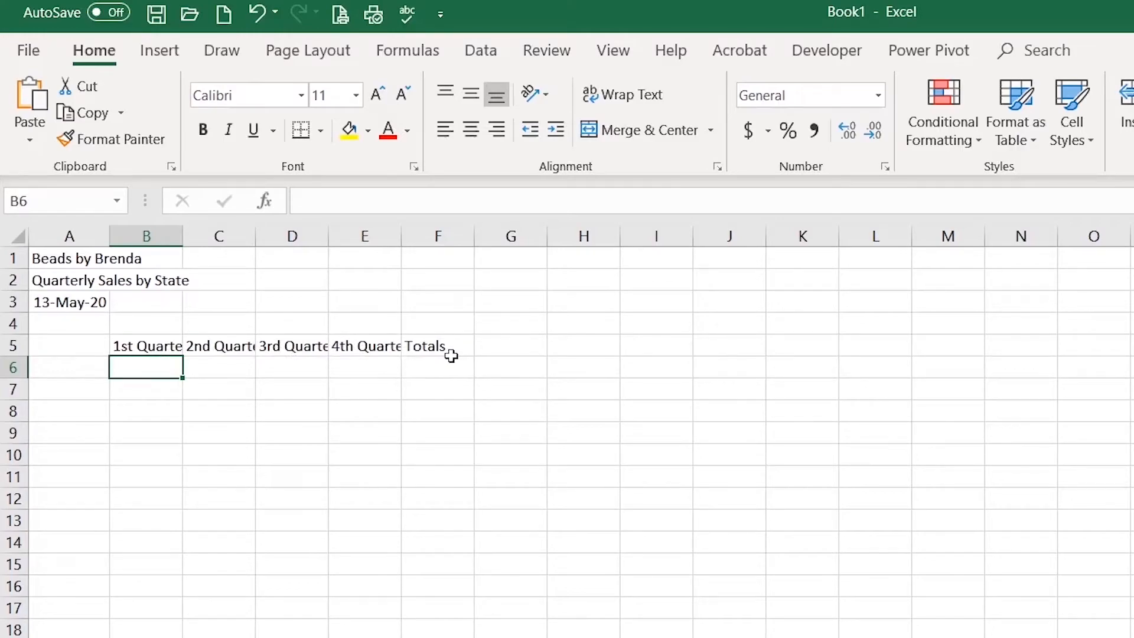
Enter the row labels Washington, California and Nevada in cells A6 through A8.
{"action": "left_click", "coordinate": [87, 366]}
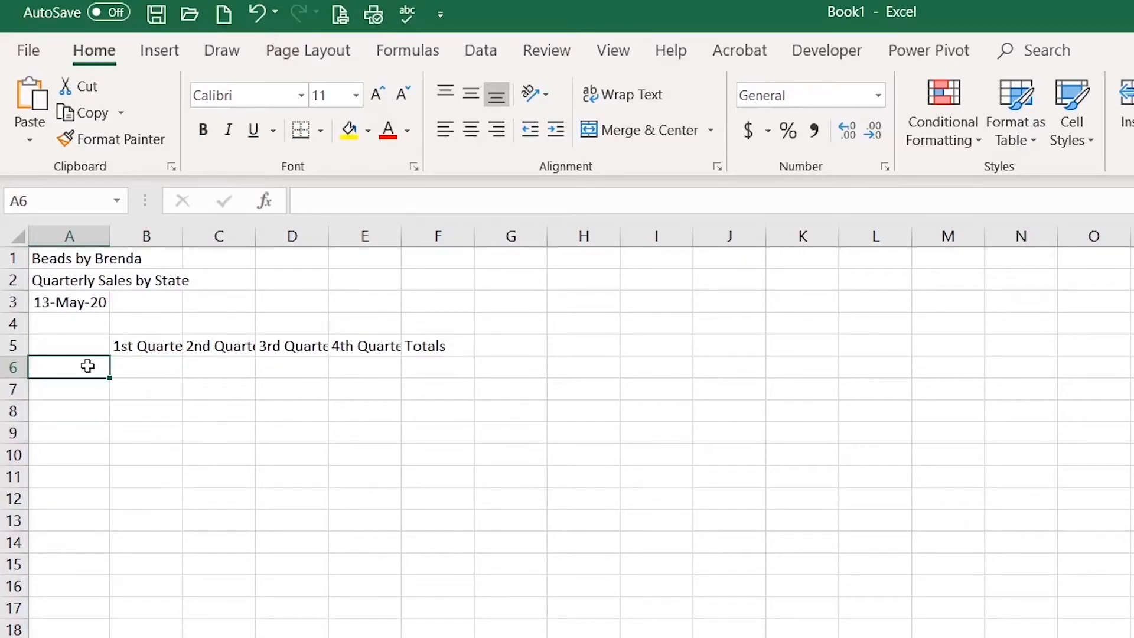
{"action": "key", "text": "Down"}
{"action": "key", "text": "Down"}
{"action": "key", "text": "Down"}
{"action": "key", "text": "Up"}
{"action": "key", "text": "Up"}
{"action": "key", "text": "Up"}
{"action": "type", "text": "Washington"}
{"action": "key", "text": "Return"}
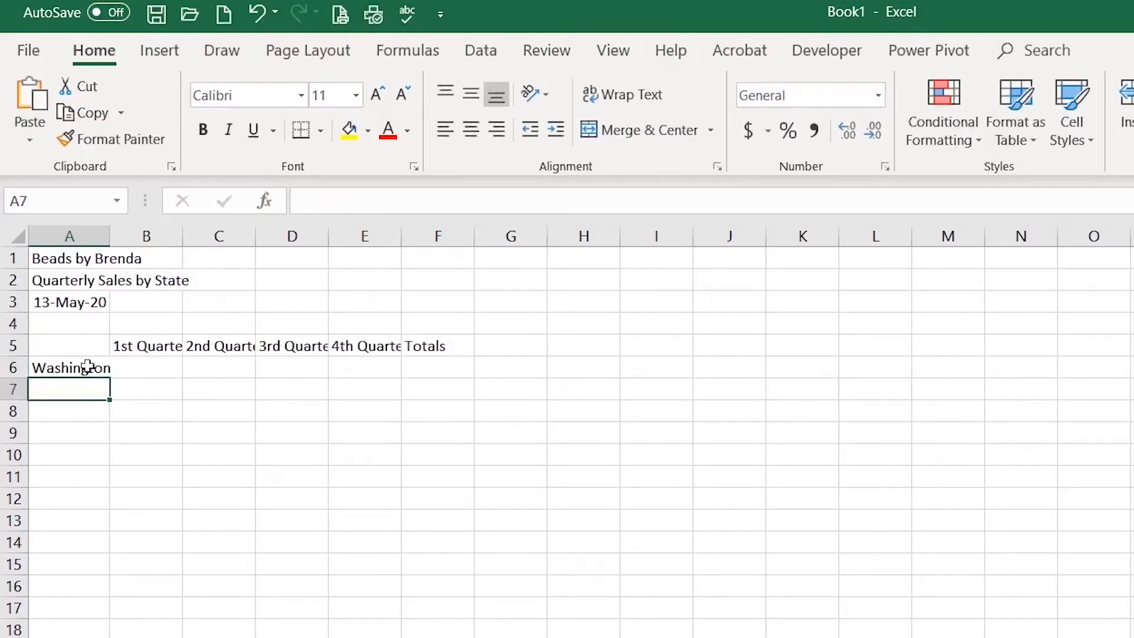
{"action": "type", "text": "California"}
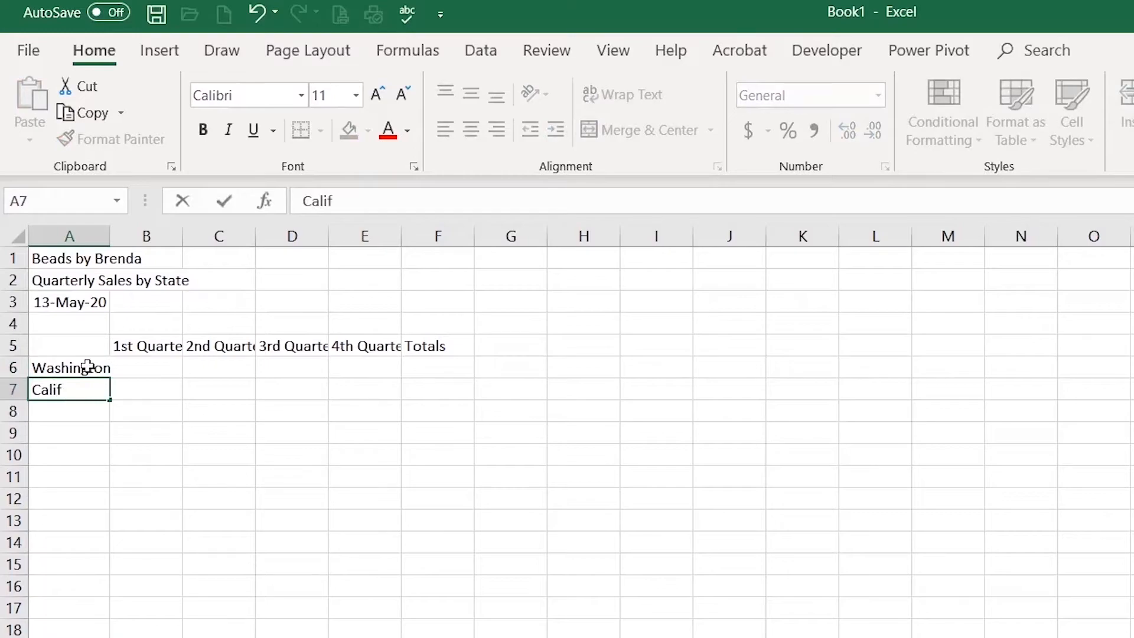
{"action": "key", "text": "Return"}
{"action": "type", "text": "Nevada"}
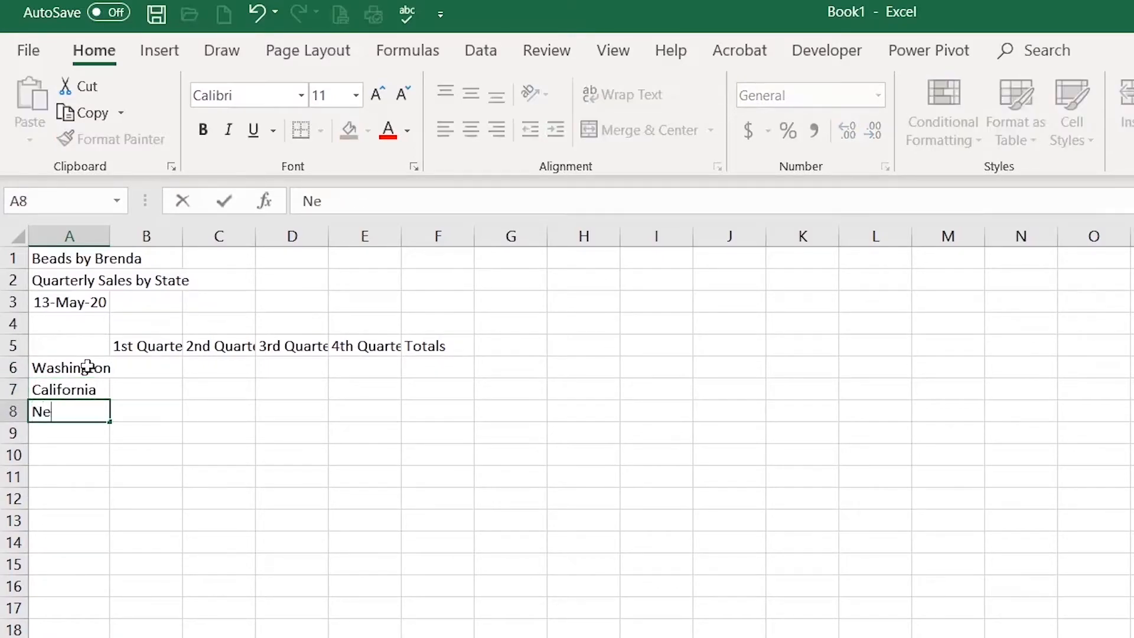
Enter the 1st Quarter sales 2250, 2335 and 1790 in cells B6 through B8.
{"action": "left_click", "coordinate": [148, 368]}
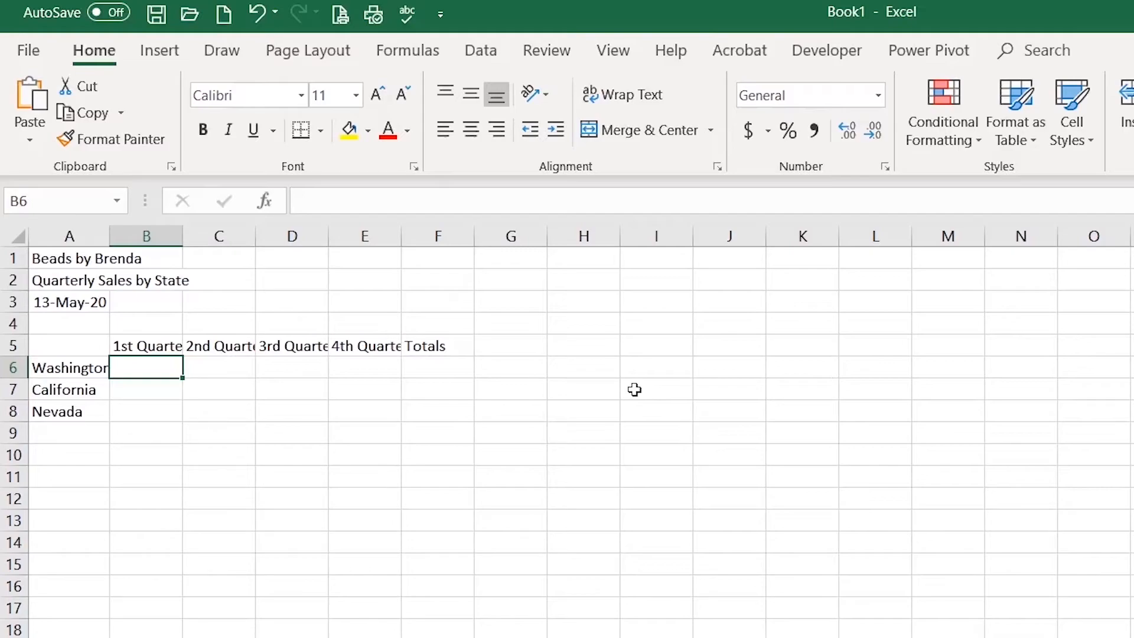
{"action": "type", "text": "2250"}
{"action": "key", "text": "Return"}
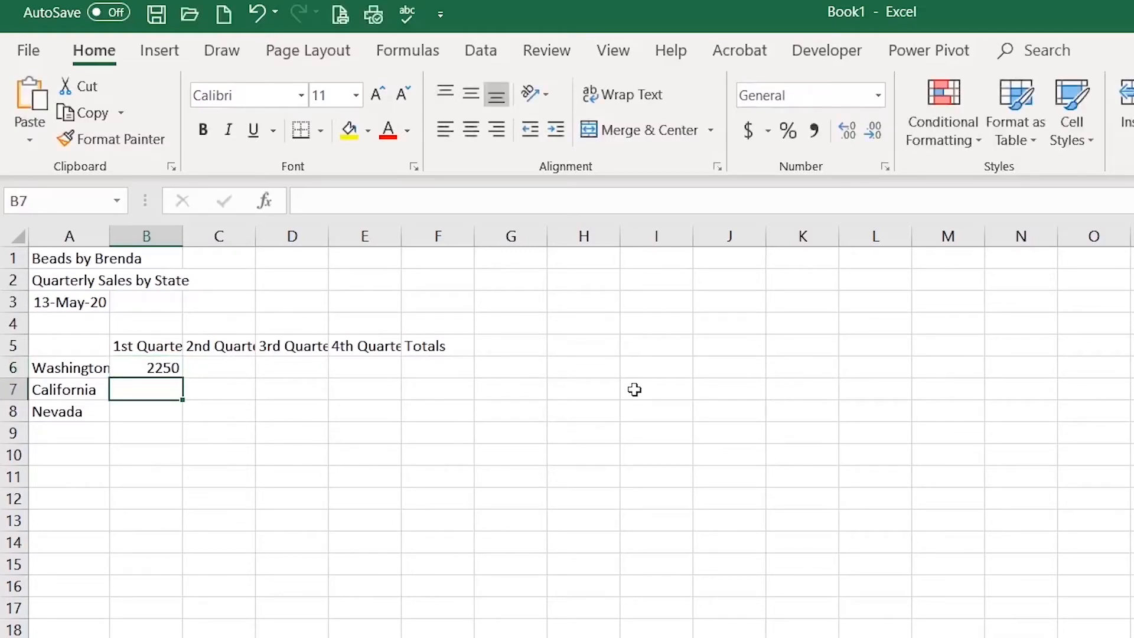
{"action": "type", "text": "2335"}
{"action": "key", "text": "Return"}
{"action": "type", "text": "1790"}
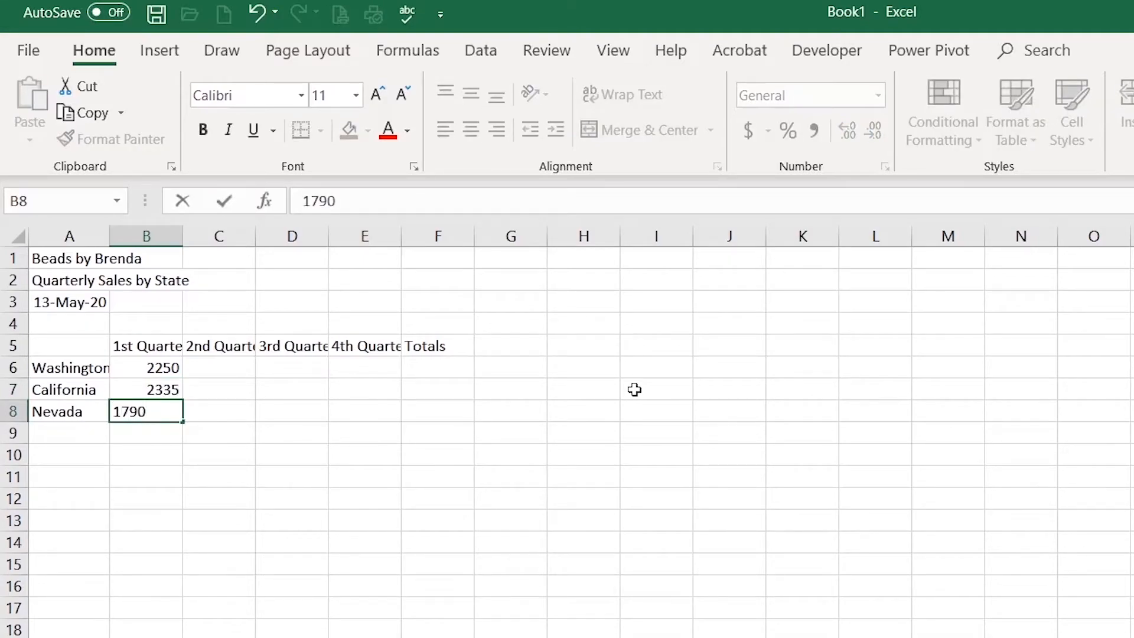
{"action": "key", "text": "Return"}
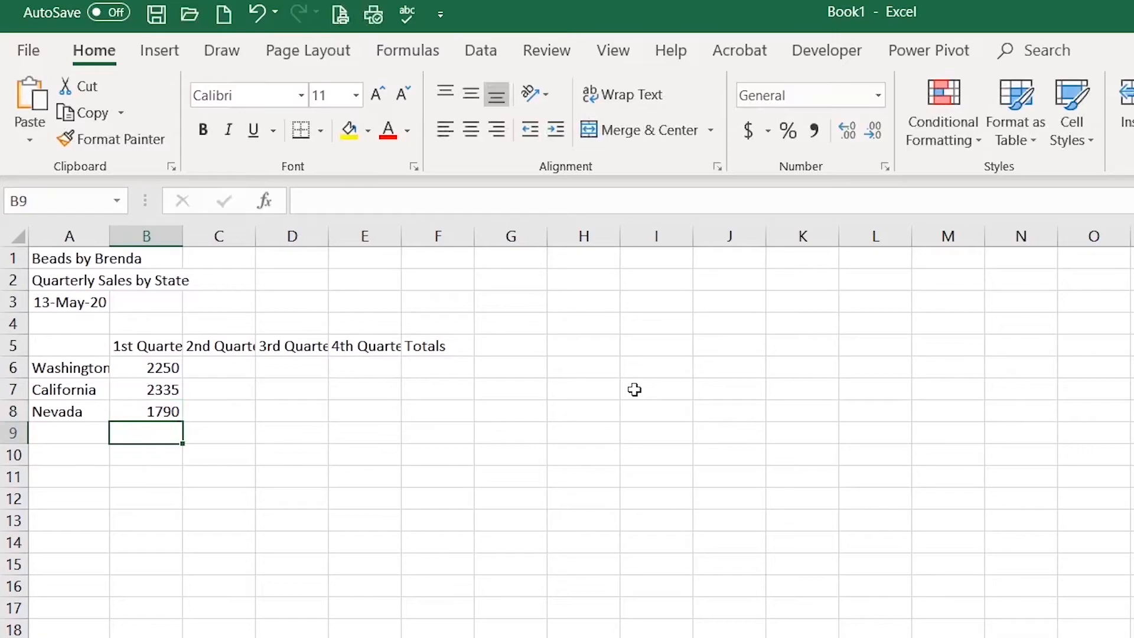
Enter the 2nd Quarter sales 1107, 2150 and 1924 in cells C6 through C8.
{"action": "left_click", "coordinate": [226, 369]}
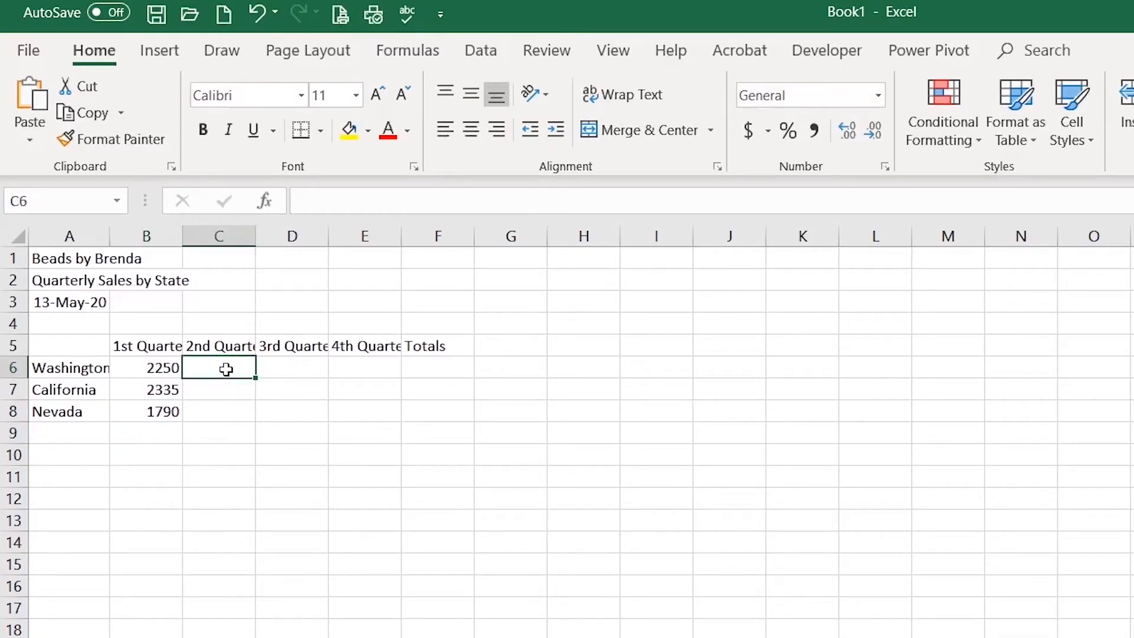
{"action": "type", "text": "1107"}
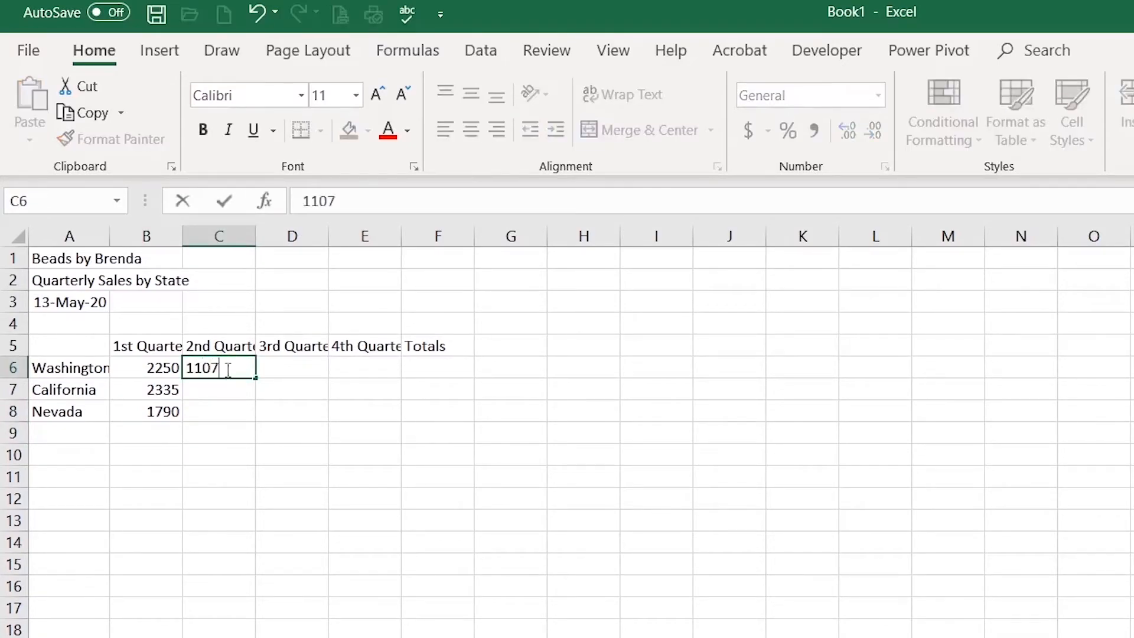
{"action": "key", "text": "Return"}
{"action": "type", "text": "2150"}
{"action": "key", "text": "Return"}
{"action": "type", "text": "1924"}
Enter the 3rd Quarter sales 9600, 2300 and 2400 in cells D6 through D8.
{"action": "left_click", "coordinate": [295, 370]}
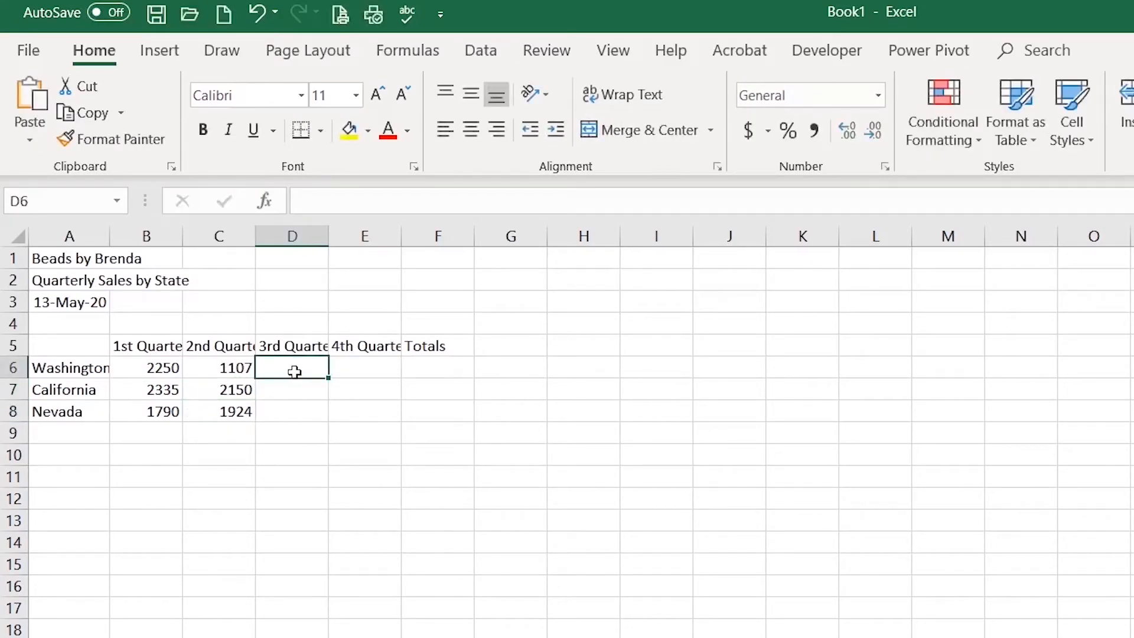
{"action": "type", "text": "3600"}
{"action": "key", "text": "Return"}
{"action": "type", "text": "2300"}
{"action": "key", "text": "Return"}
{"action": "type", "text": "2400"}
Enter the 4th Quarter sales 8150, 6950 and 5000 in cells E6 through E8.
{"action": "left_click", "coordinate": [359, 367]}
{"action": "type", "text": "8150"}
{"action": "key", "text": "Return"}
{"action": "type", "text": "6950"}
{"action": "key", "text": "Return"}
{"action": "type", "text": "5000"}
{"action": "key", "text": "Return"}
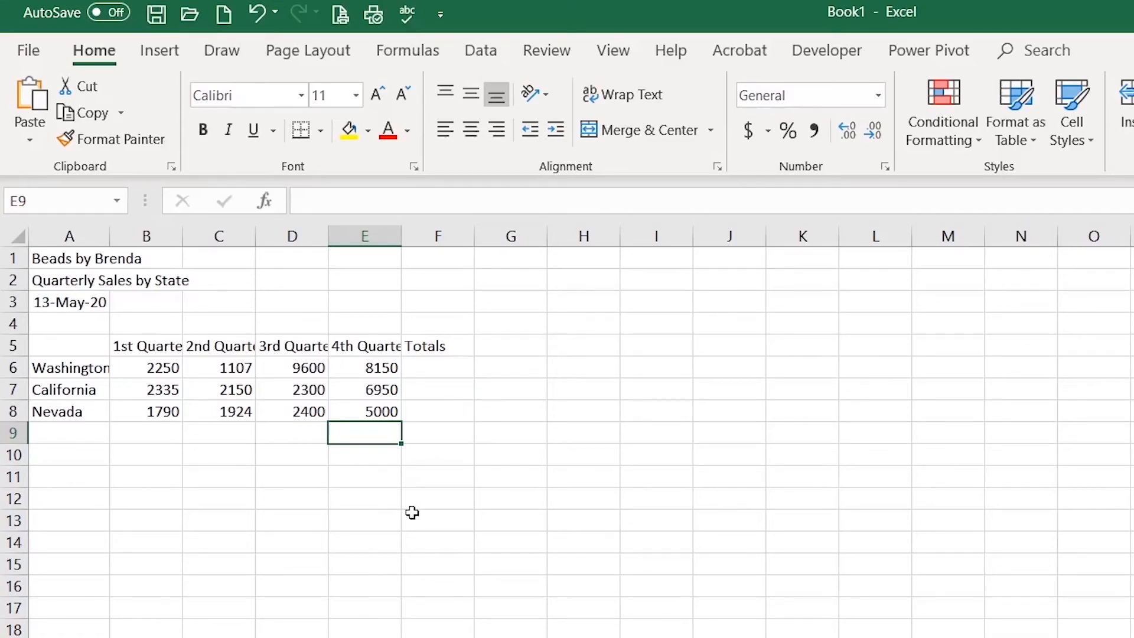
Save the workbook to the Desktop as an Excel Workbook named Beads by Brenda Quarterly Sales.
{"action": "left_click", "coordinate": [30, 59]}
{"action": "left_click", "coordinate": [95, 358]}
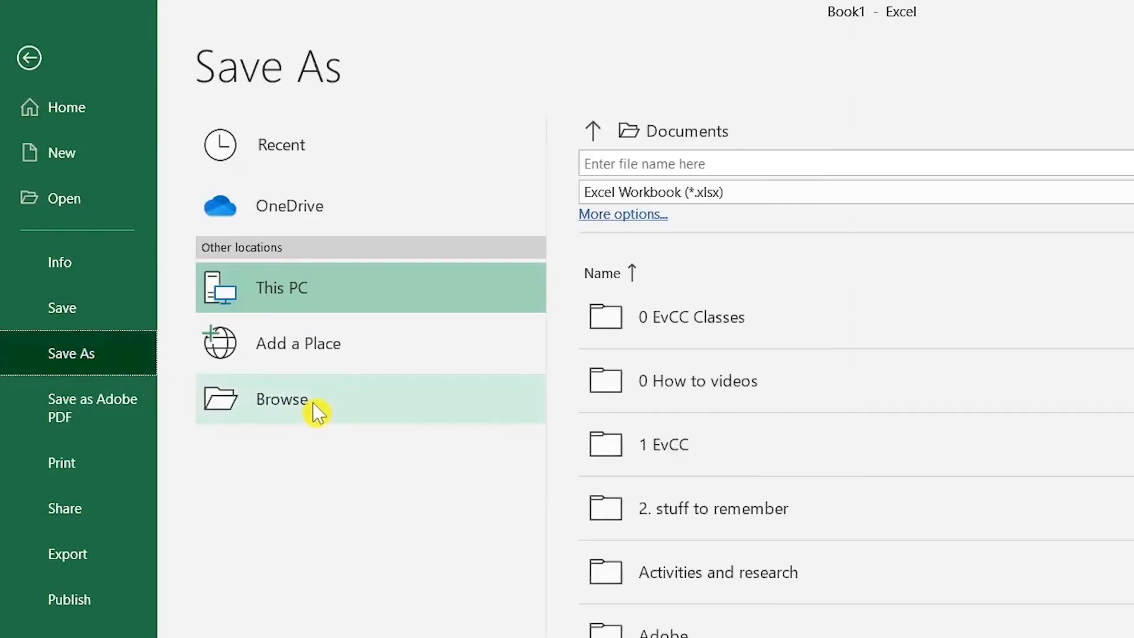
{"action": "left_click", "coordinate": [314, 405]}
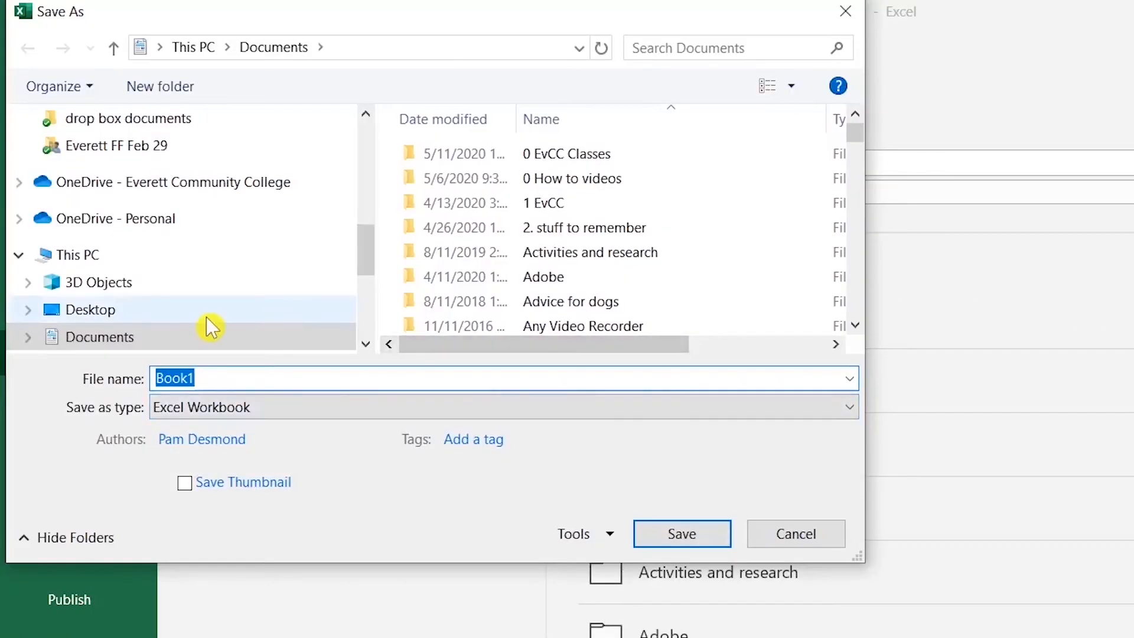
{"action": "left_click", "coordinate": [88, 310]}
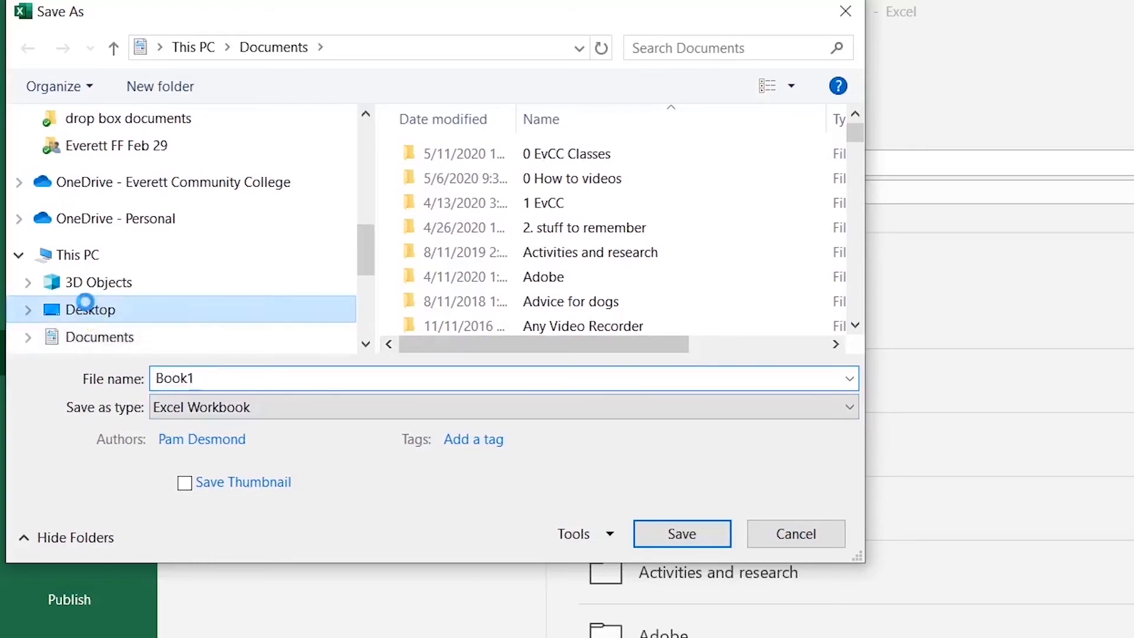
{"action": "double_click", "coordinate": [235, 379]}
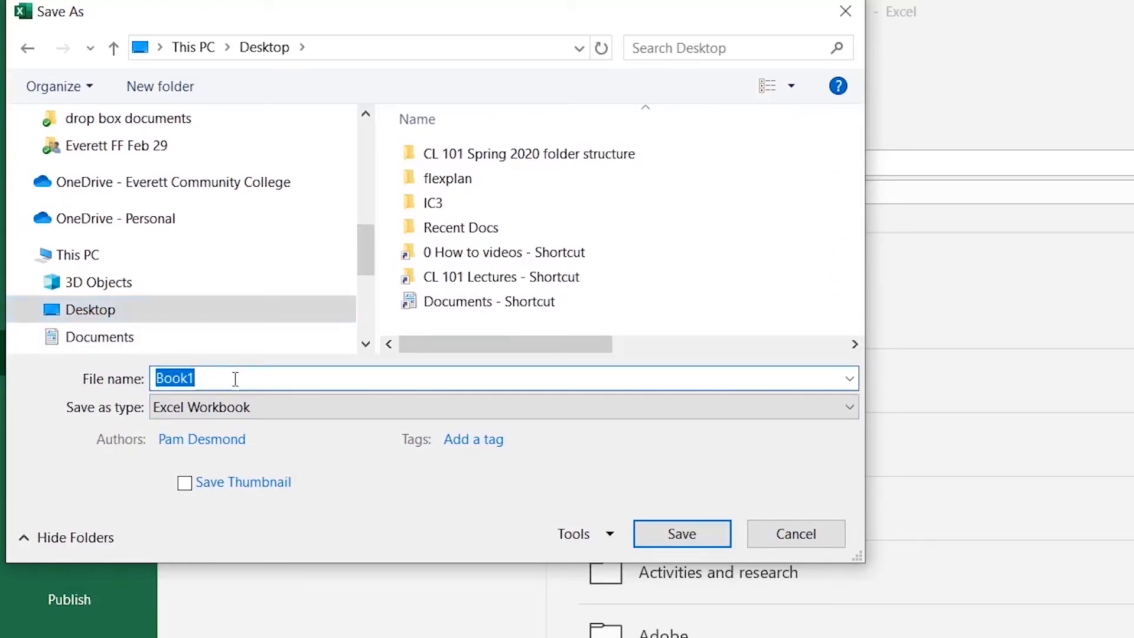
{"action": "type", "text": "Beads by B"}
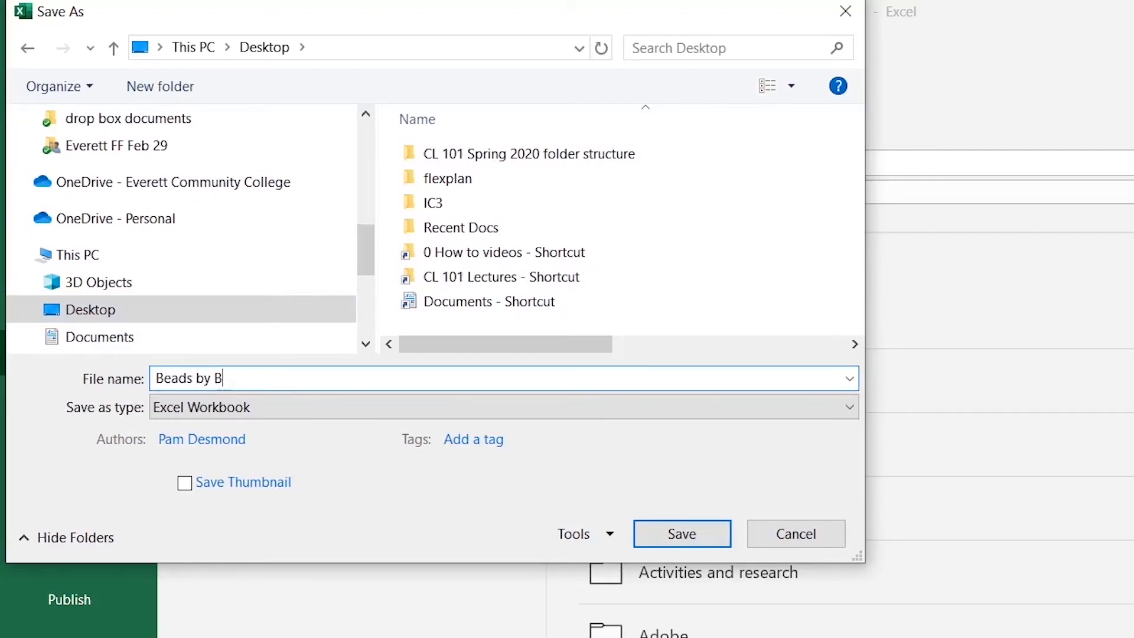
{"action": "type", "text": "renda Quarterly"}
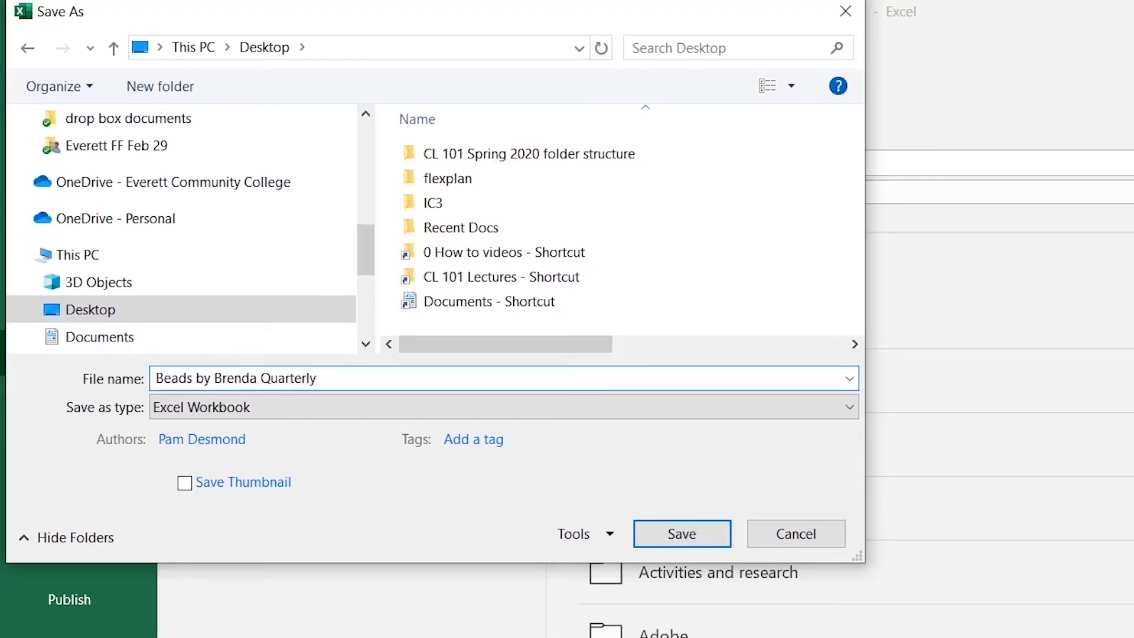
{"action": "type", "text": " Sales"}
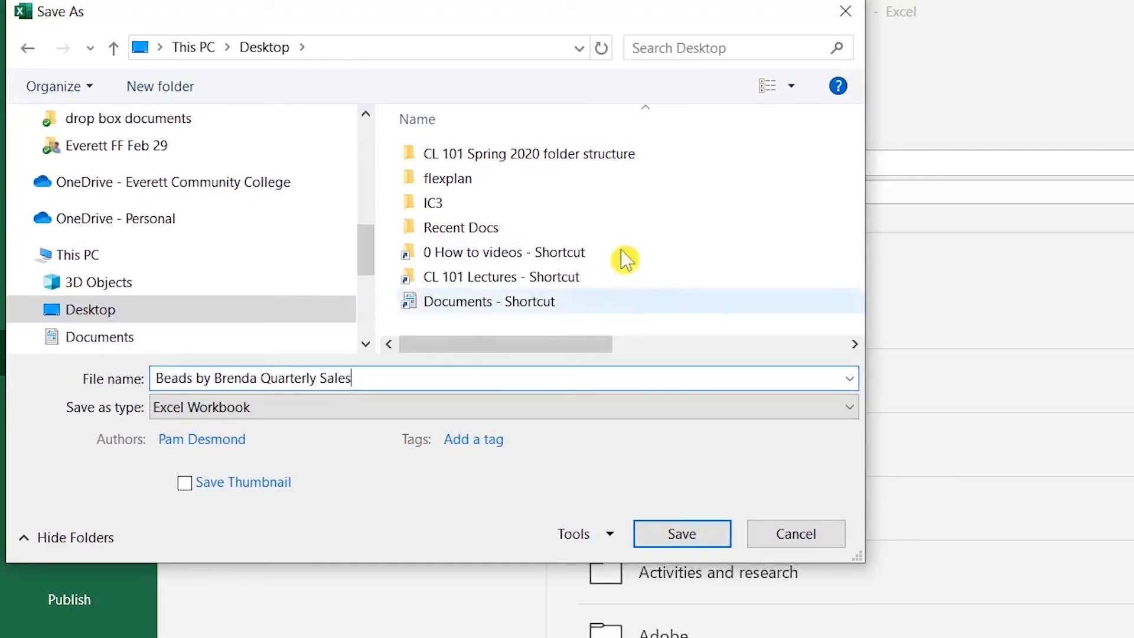
{"action": "left_click", "coordinate": [689, 541]}
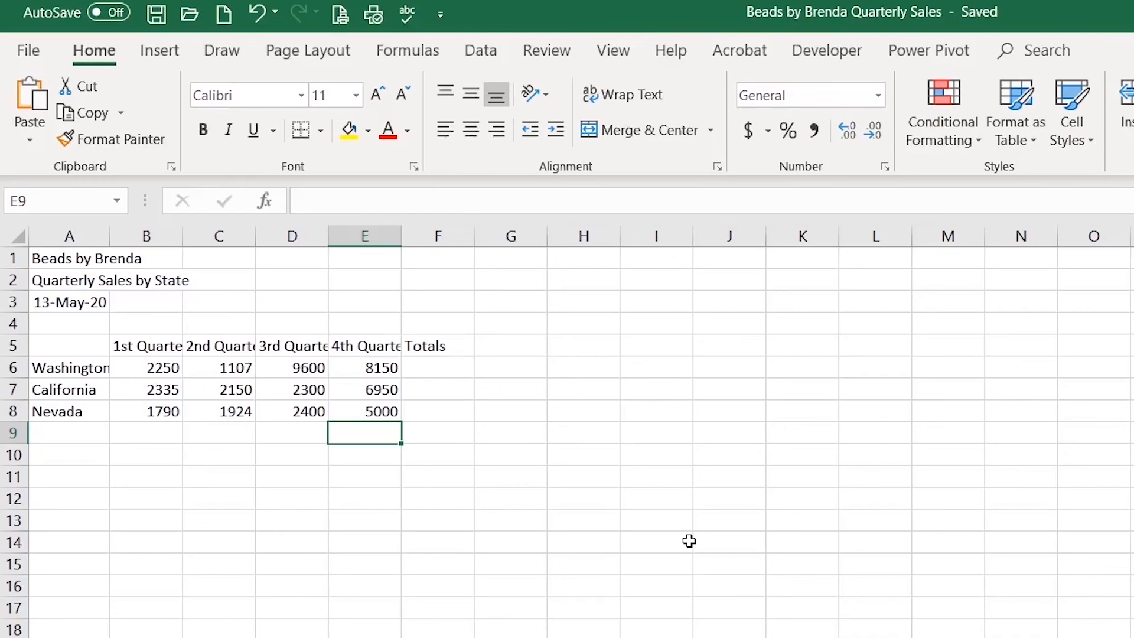
Open the Washington label in cell A6 for editing, move the insertion point through its text and close the edit.
{"action": "left_click", "coordinate": [72, 374]}
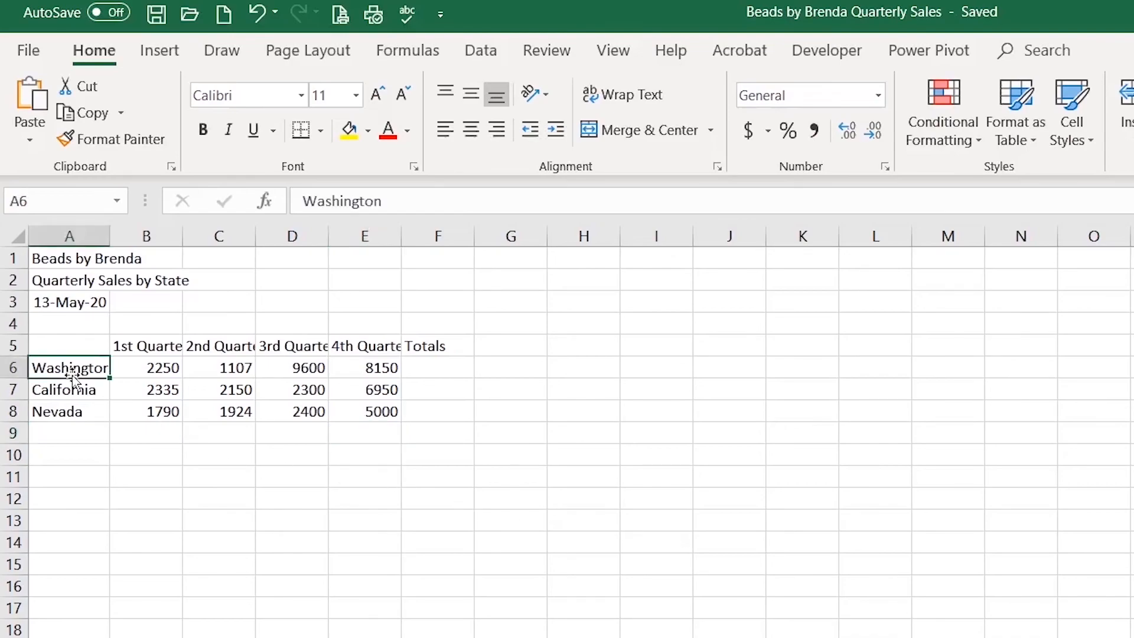
{"action": "left_click", "coordinate": [427, 200]}
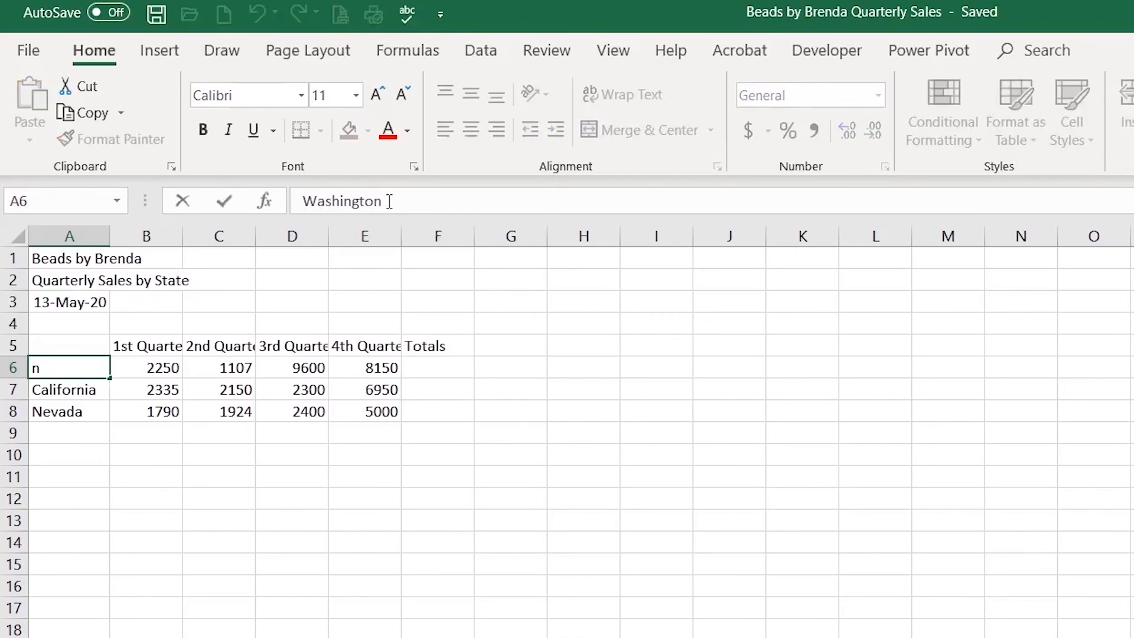
{"action": "key", "text": "Left"}
{"action": "key", "text": "Left"}
{"action": "key", "text": "Left"}
{"action": "key", "text": "Right"}
{"action": "key", "text": "Right"}
{"action": "key", "text": "Right"}
{"action": "key", "text": "Right"}
{"action": "key", "text": "Return"}
Replace the state name Nevada in cell A8 with Idaho.
{"action": "key", "text": "Return"}
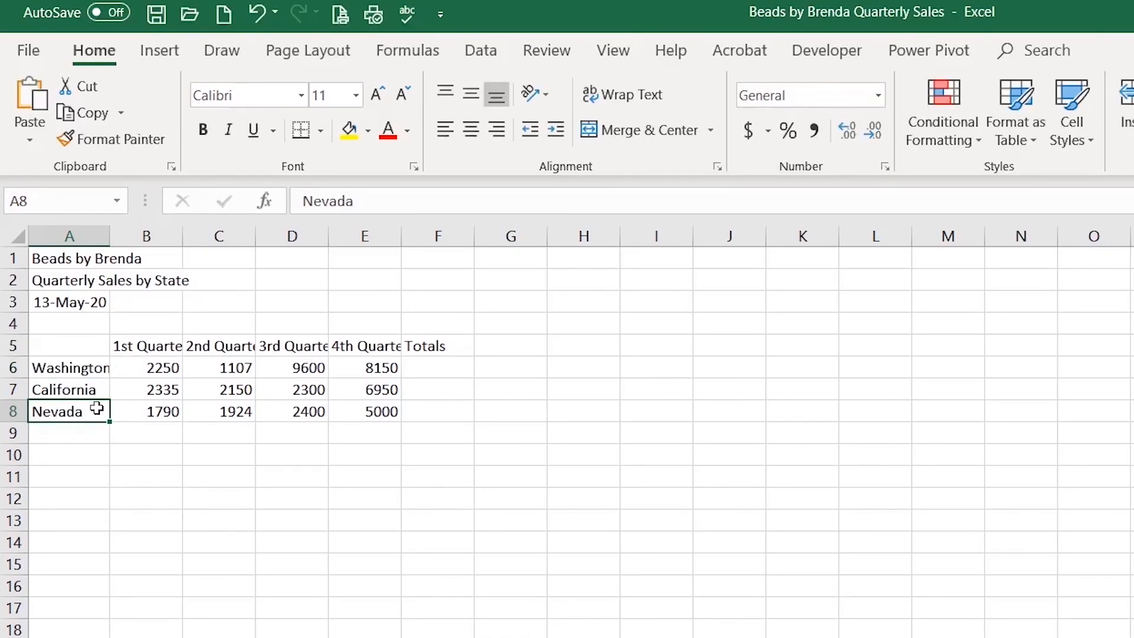
{"action": "type", "text": "Idaho"}
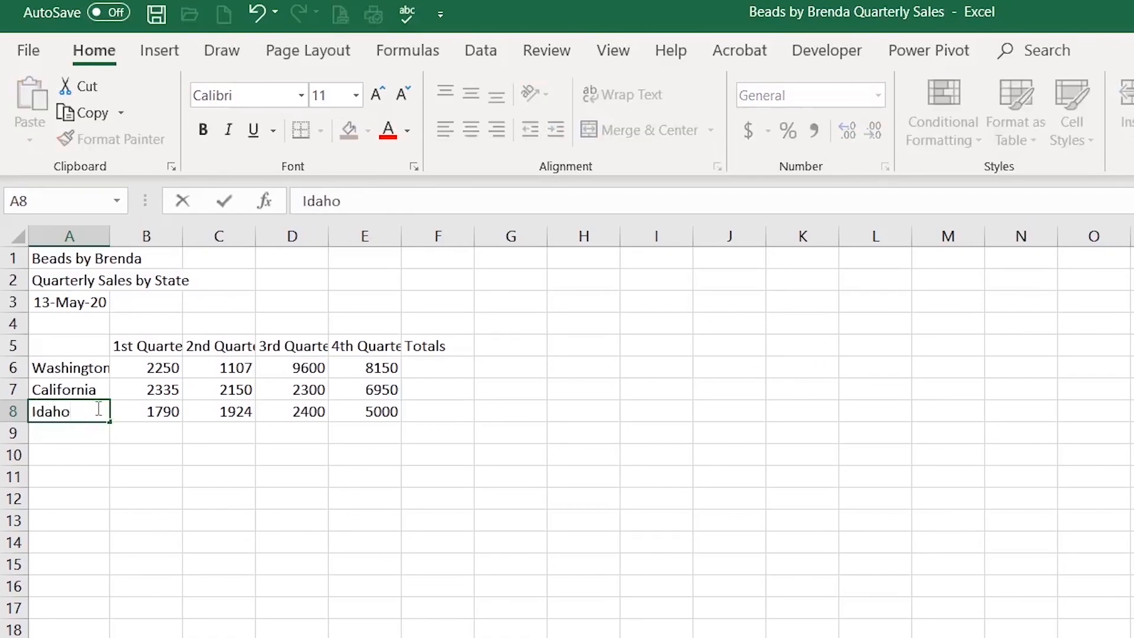
{"action": "key", "text": "Return"}
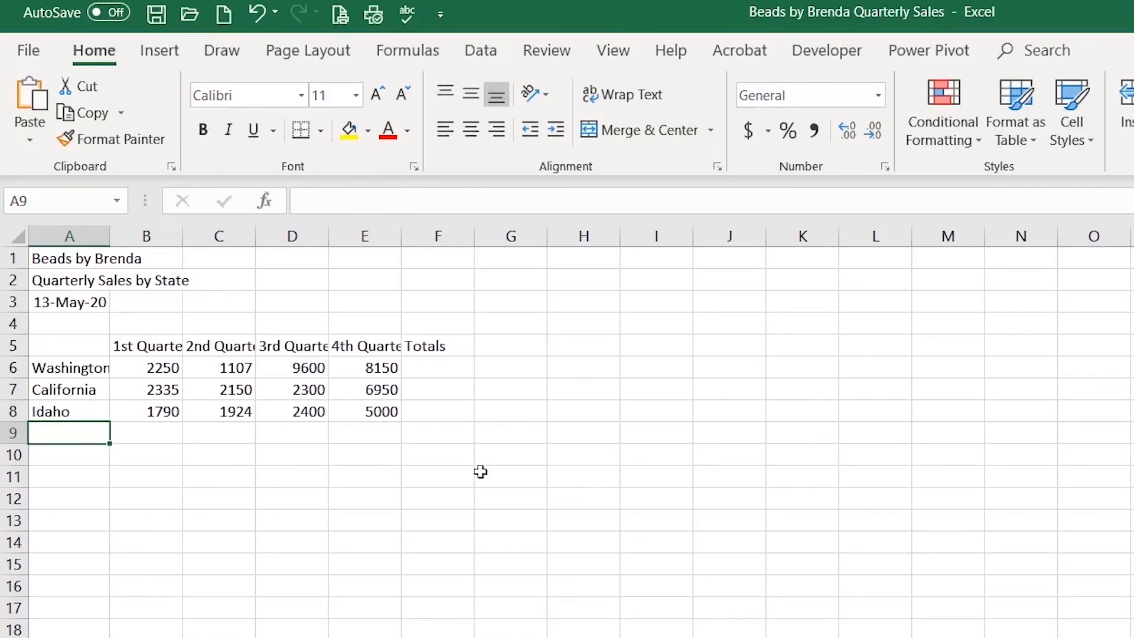